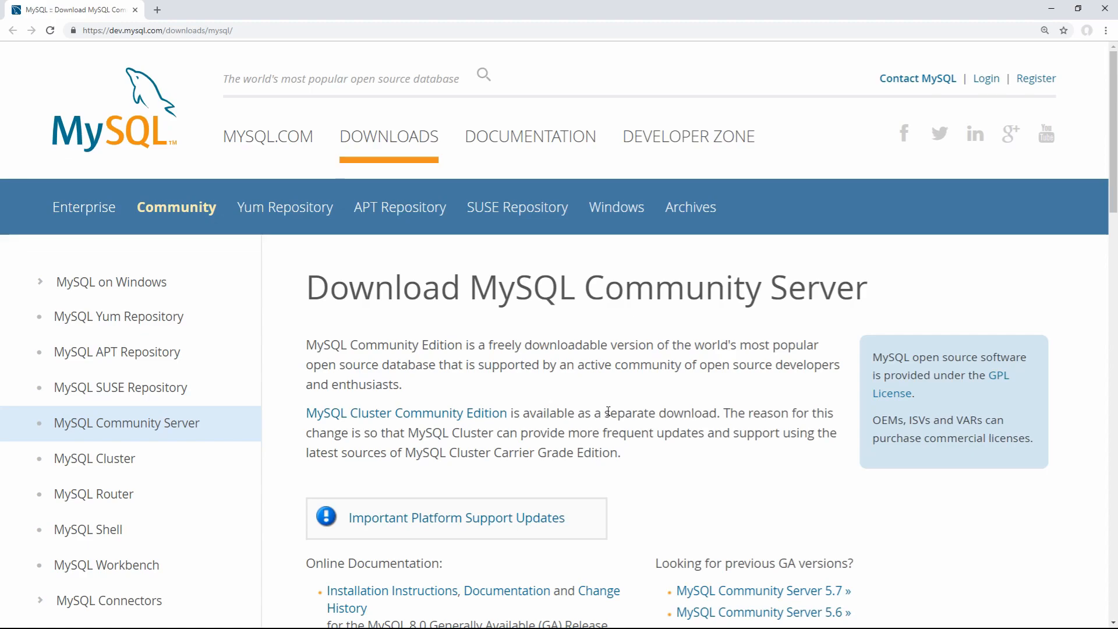
Open the download page of the recommended MySQL Installer for Windows.
scroll(225, 325, "down", 14)
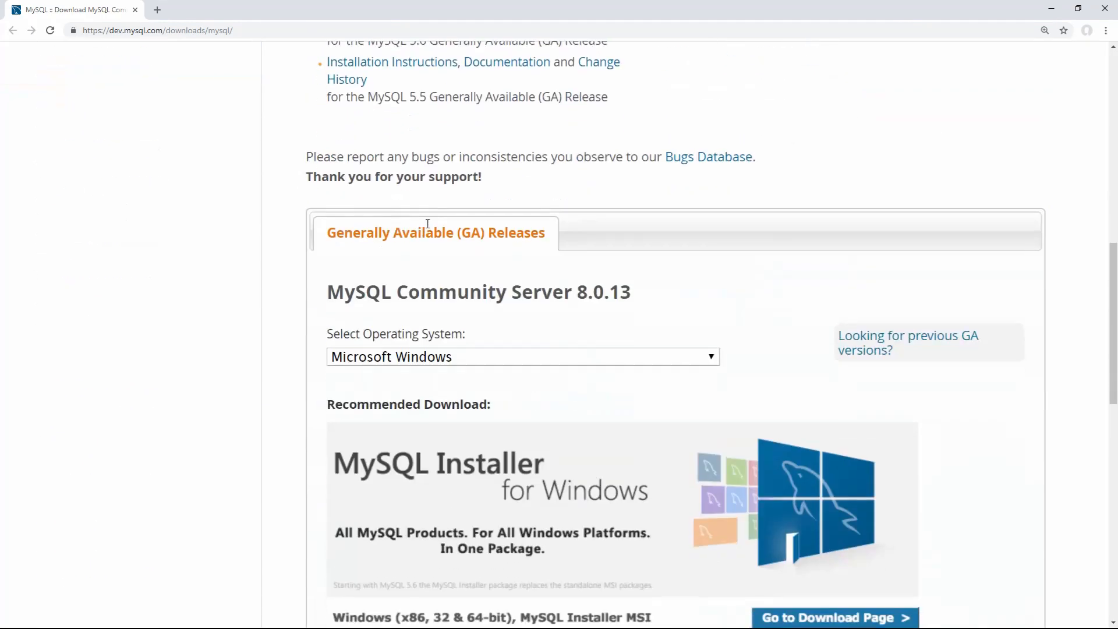
scroll(434, 297, "down", 3)
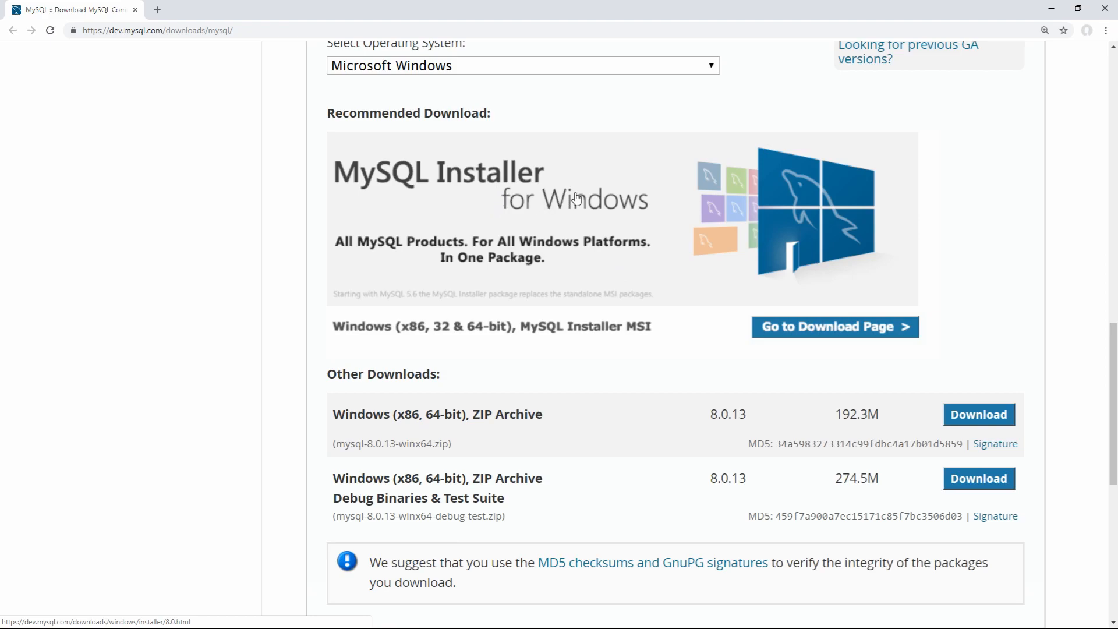
left_click(839, 330)
Download mysql-installer-web-community-8.0.13.0.msi without logging in and save it in the mysql folder.
scroll(589, 214, "down", 9)
scroll(588, 160, "down", 3)
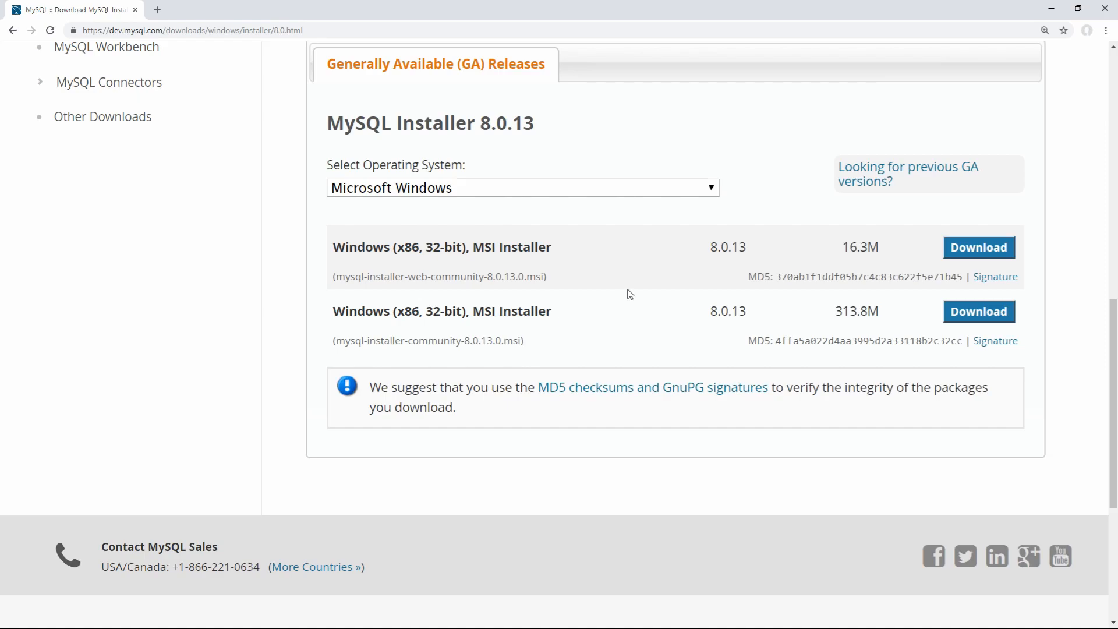
left_click(956, 249)
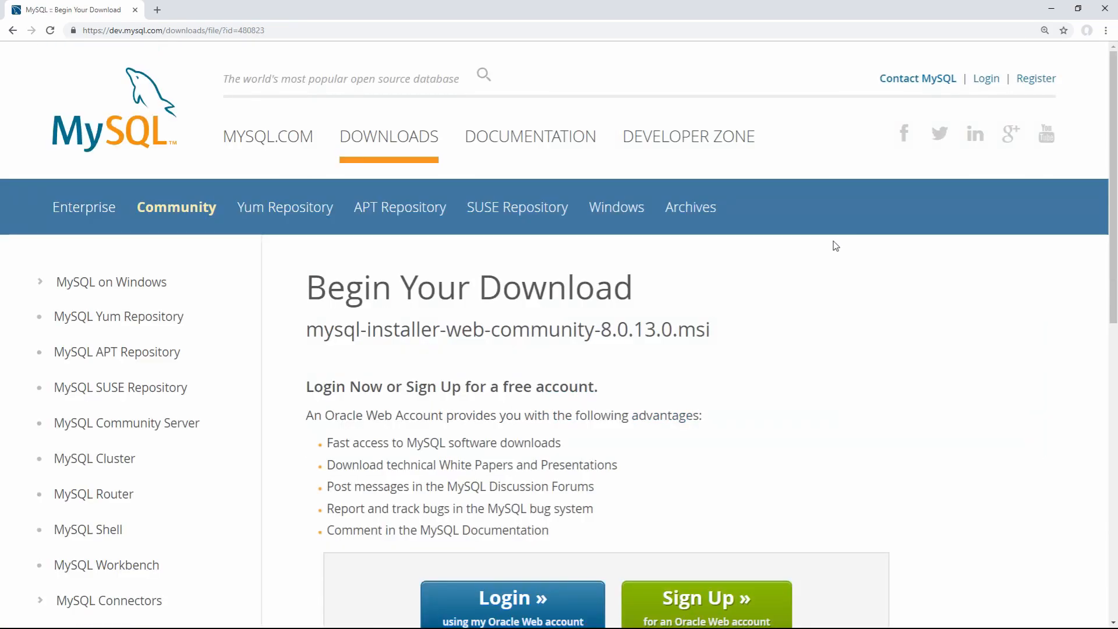
scroll(560, 127, "down", 5)
scroll(561, 126, "up", 4)
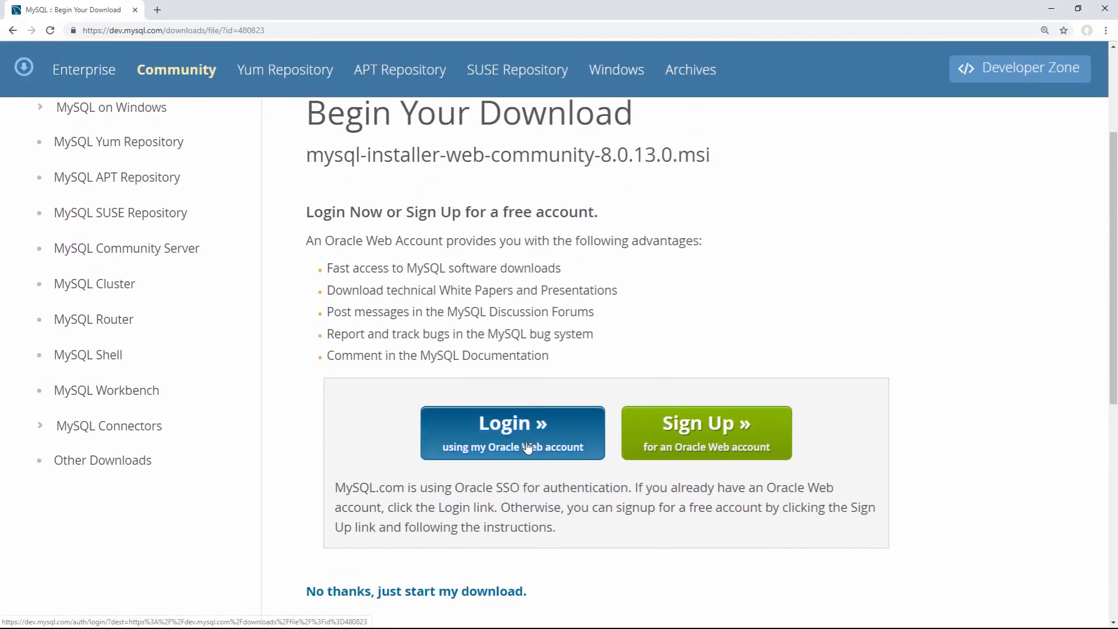
scroll(531, 427, "down", 4)
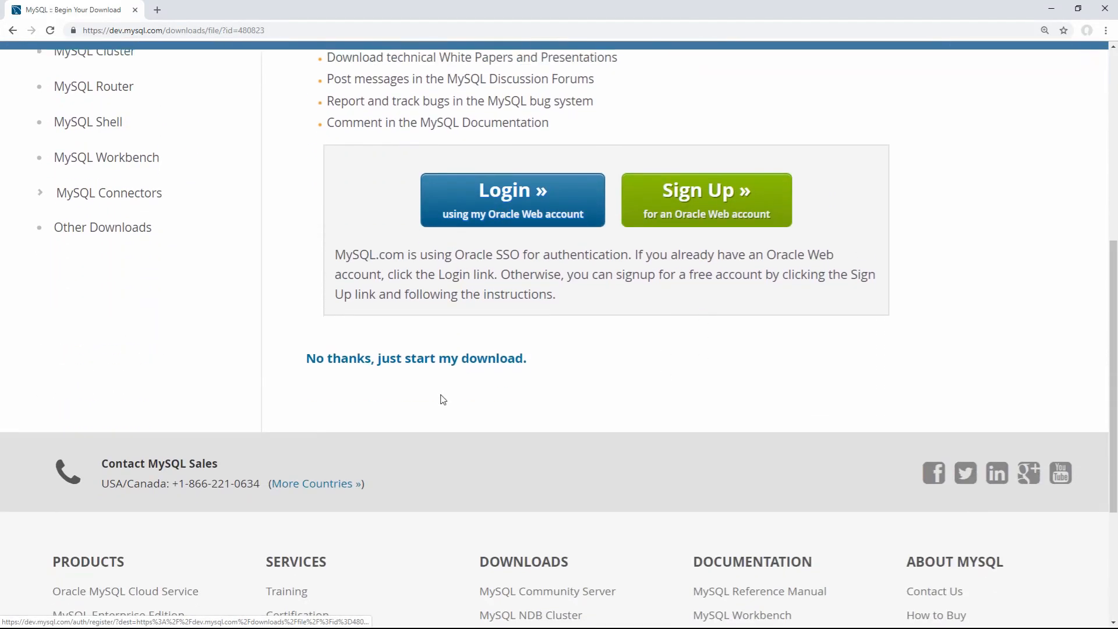
left_click(454, 362)
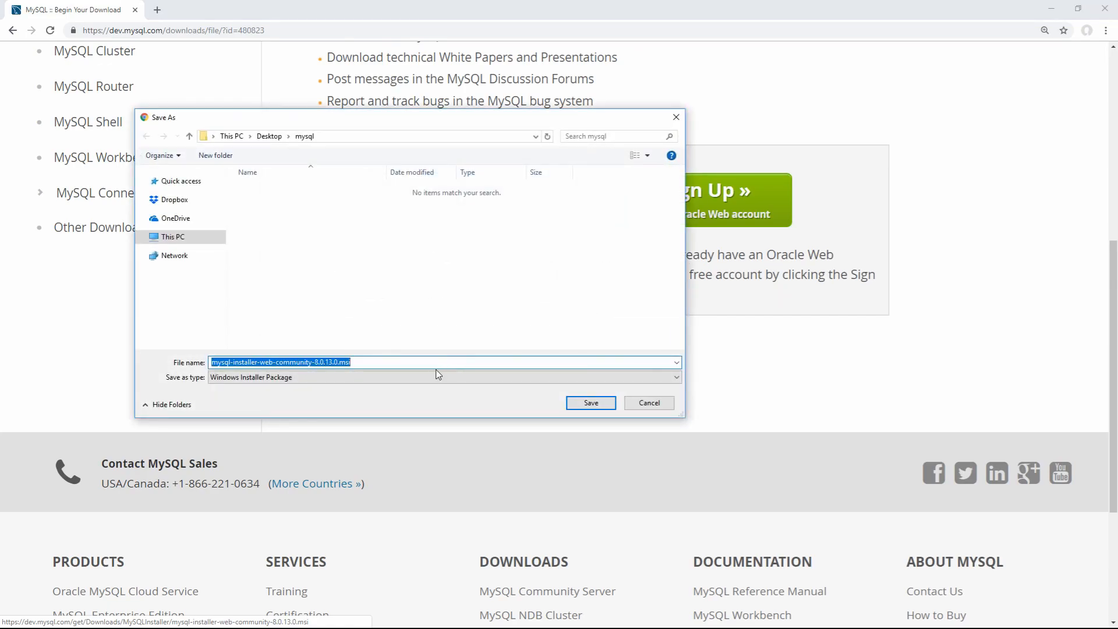
left_click(590, 403)
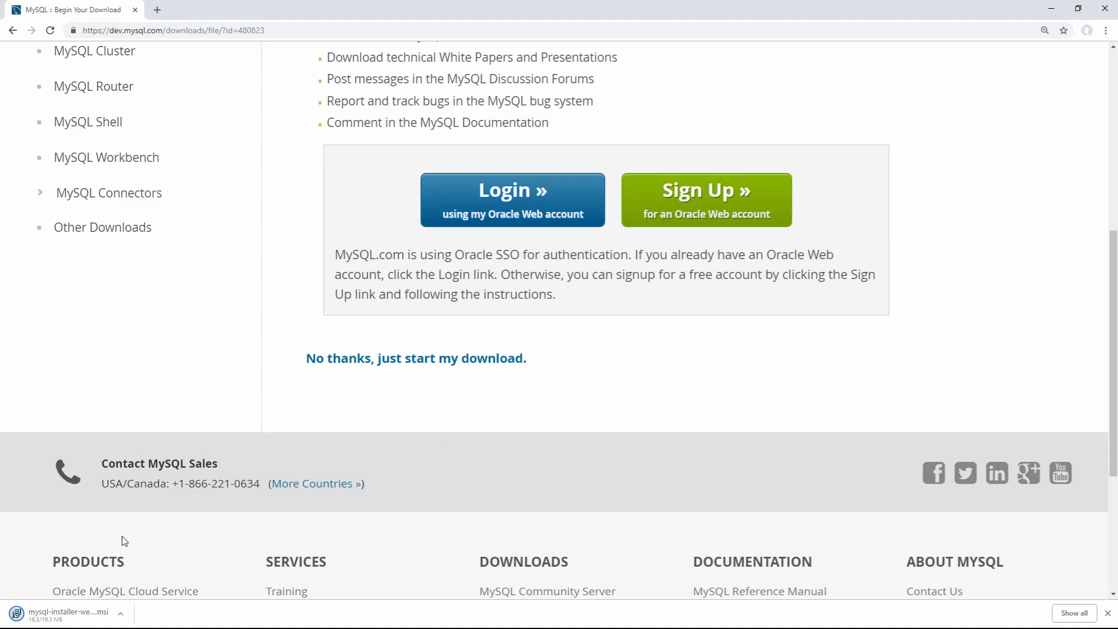
Run the downloaded MySQL installer and accept the license terms.
left_click(73, 620)
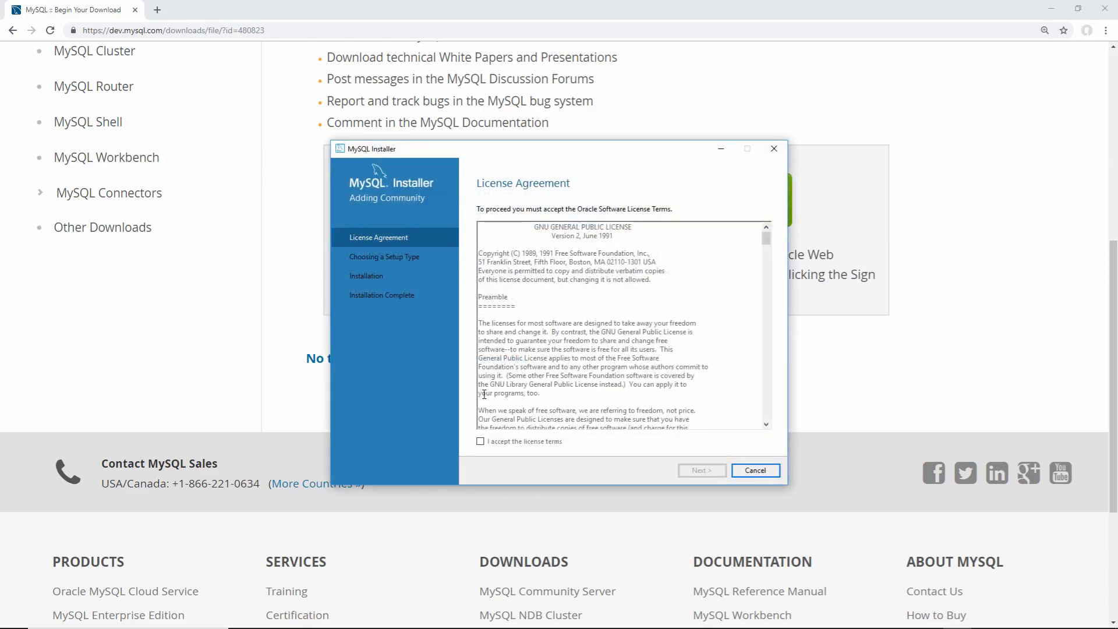
left_click_drag(562, 150, 557, 82)
left_click(500, 375)
left_click(695, 403)
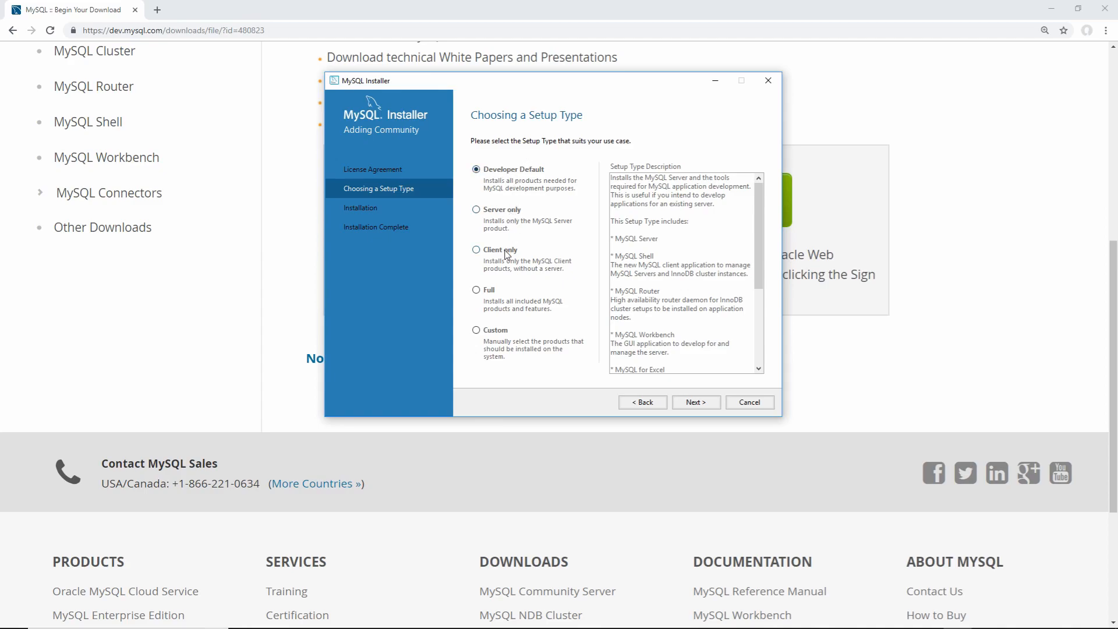
Choose the Custom setup type and add MySQL Server 8.0.13 - X64 to the products to be installed.
left_click(492, 329)
left_click(698, 401)
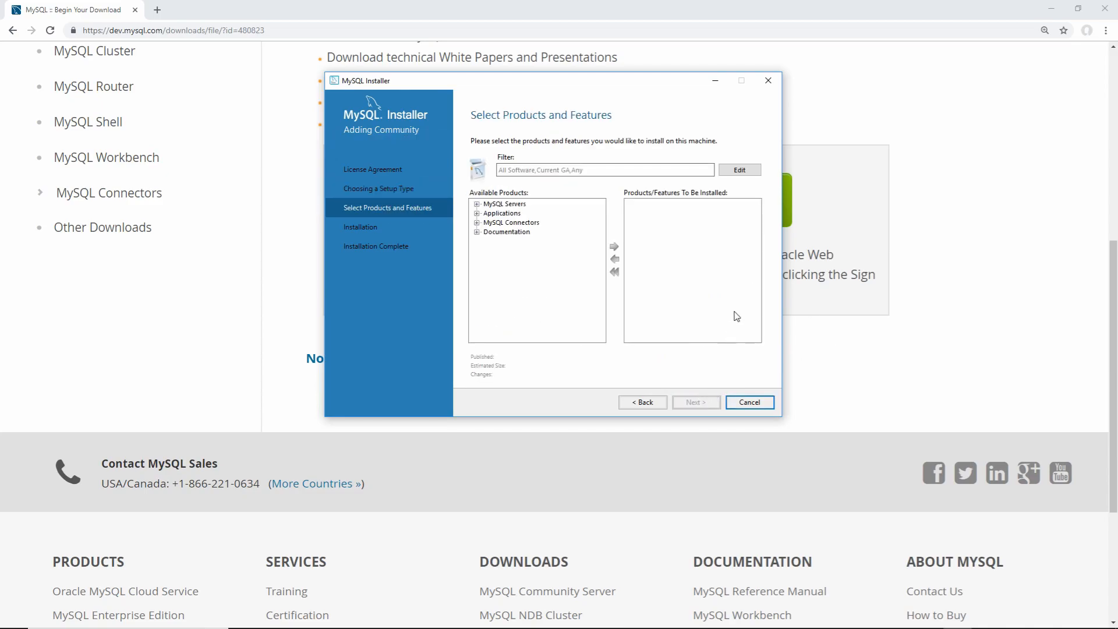
left_click(477, 204)
left_click(488, 213)
left_click(500, 222)
left_click(533, 232)
left_click(615, 246)
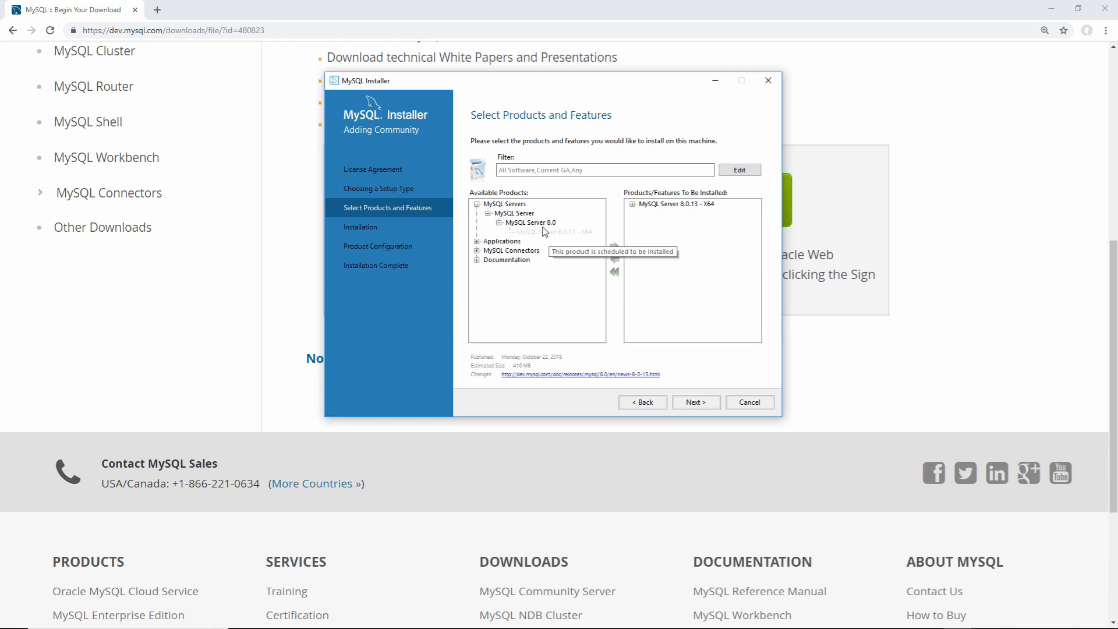
Add MySQL Workbench 8.0.13 - X64 from the applications to the products to be installed.
left_click(477, 241)
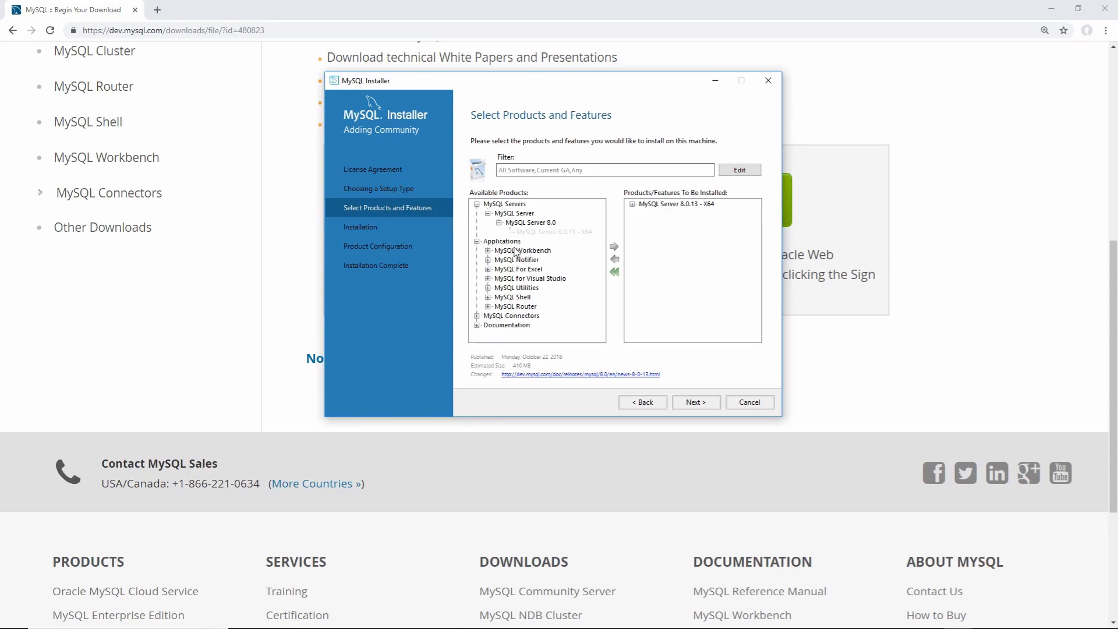
left_click(488, 251)
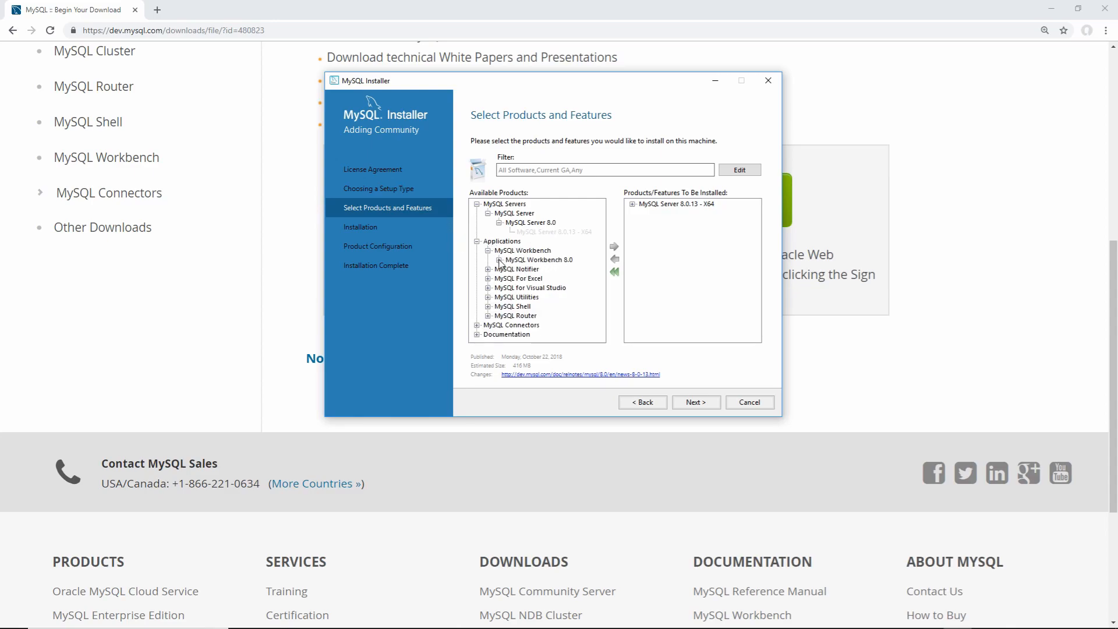
left_click(500, 260)
left_click(520, 268)
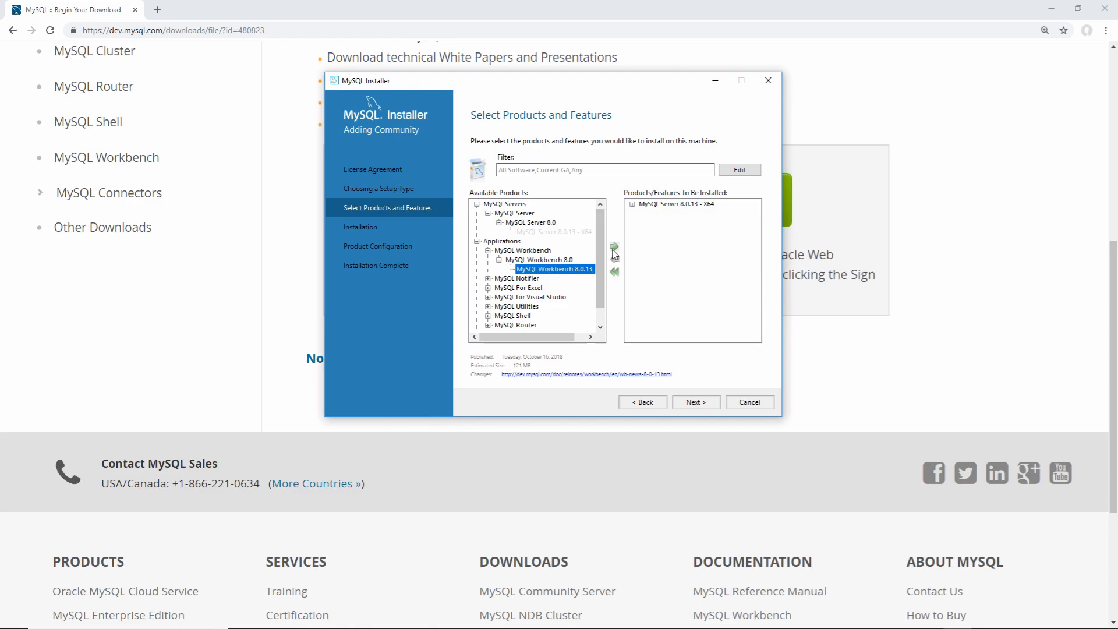
left_click(614, 246)
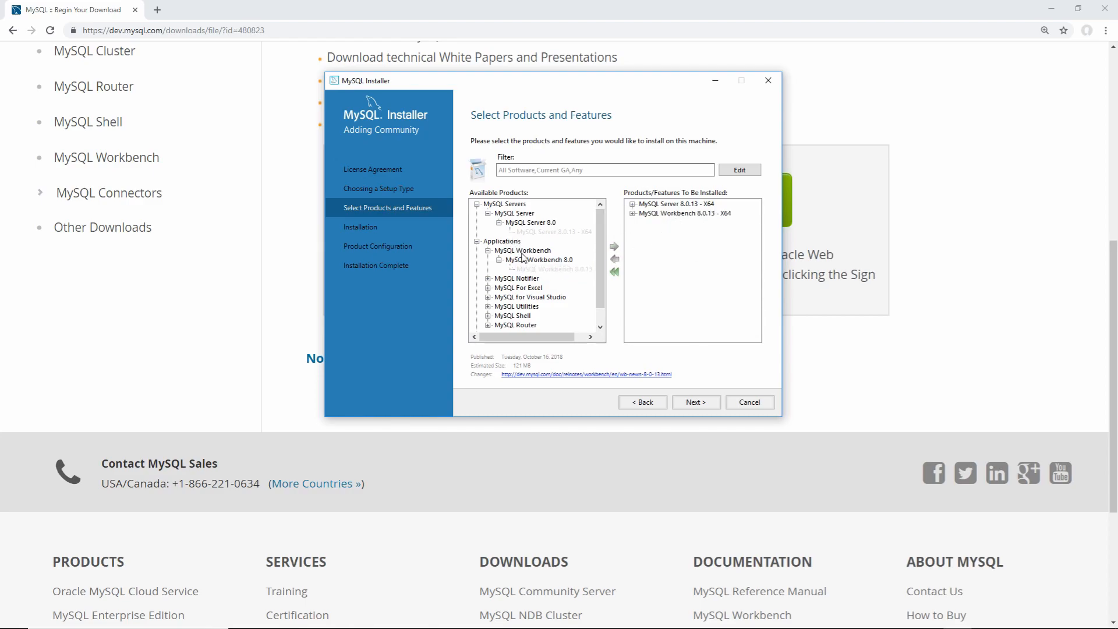
Look through the documentation products down to the Samples and Examples 8.0 package.
scroll(519, 260, "down", 1)
left_click(477, 325)
left_click(488, 325)
left_click(499, 325)
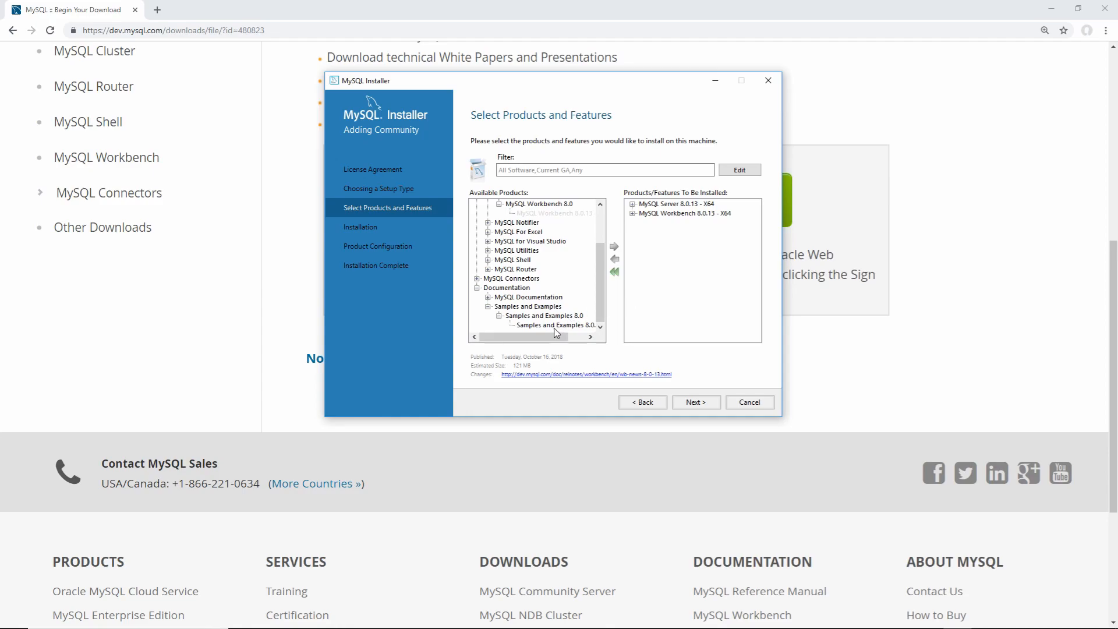
Install the selected MySQL Server and Workbench products and proceed to product configuration.
left_click(690, 404)
left_click(693, 405)
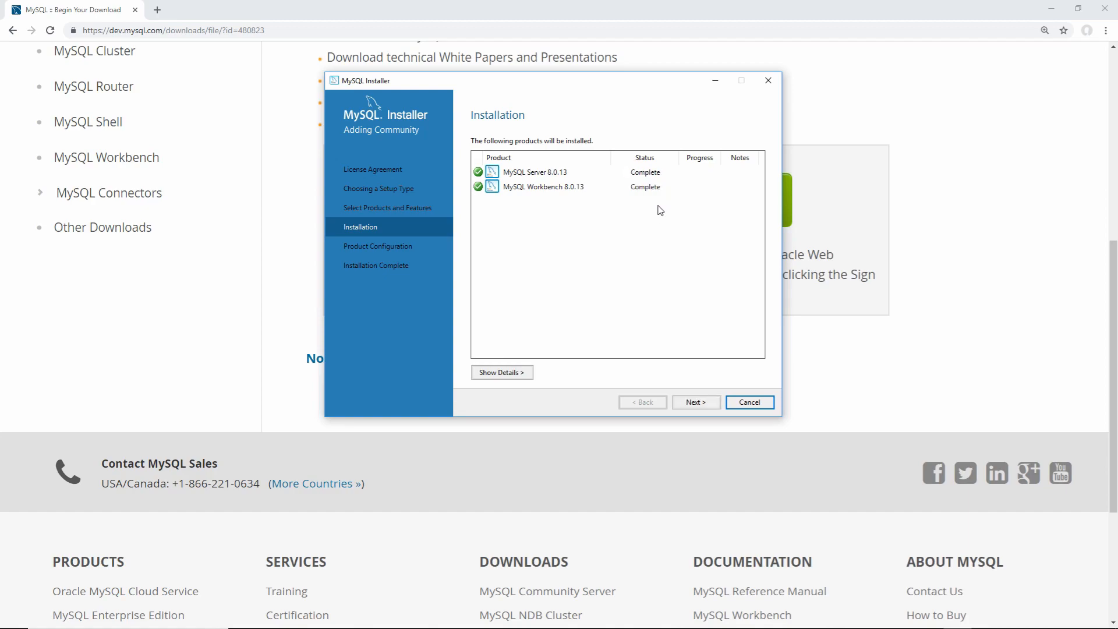
left_click(706, 406)
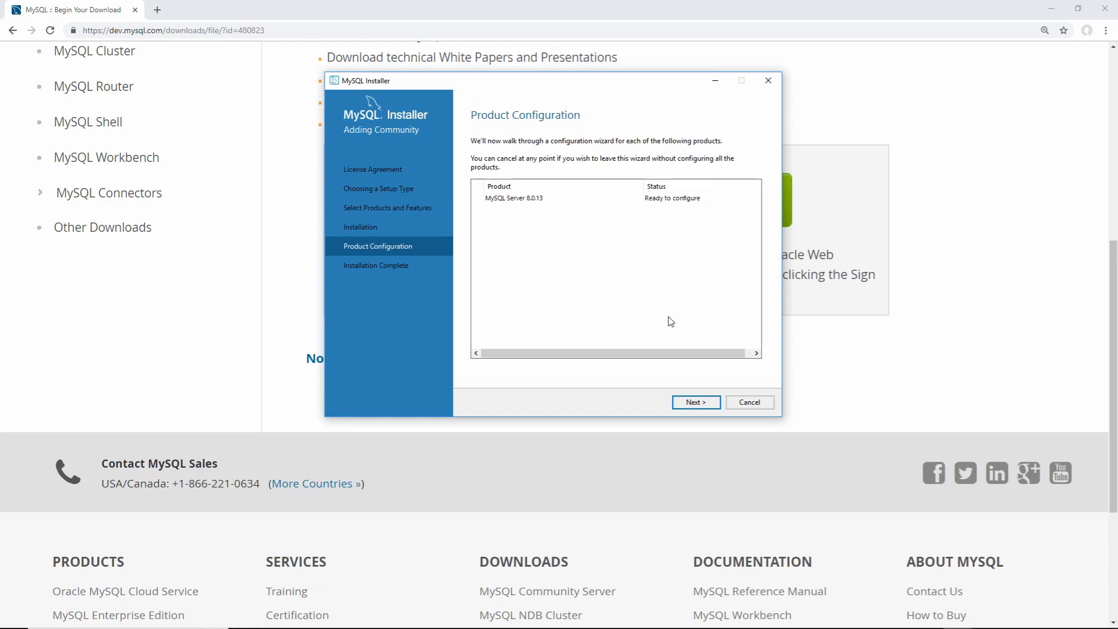
Configure a standalone MySQL Server with the Development Computer type, TCP/IP port 3306 and strong password encryption.
left_click(687, 403)
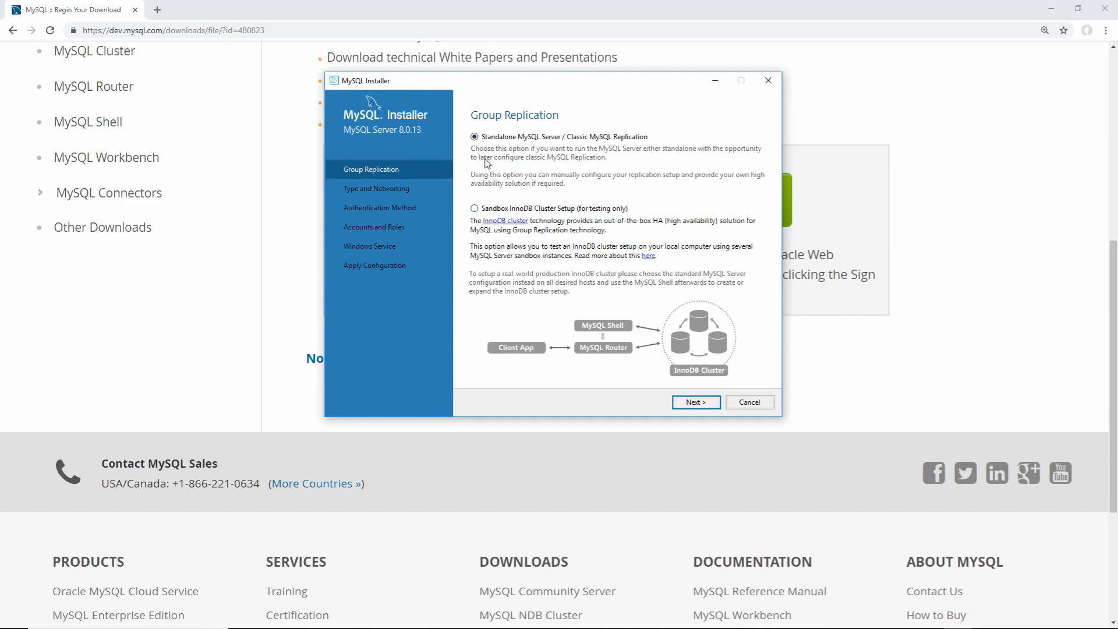
left_click(696, 405)
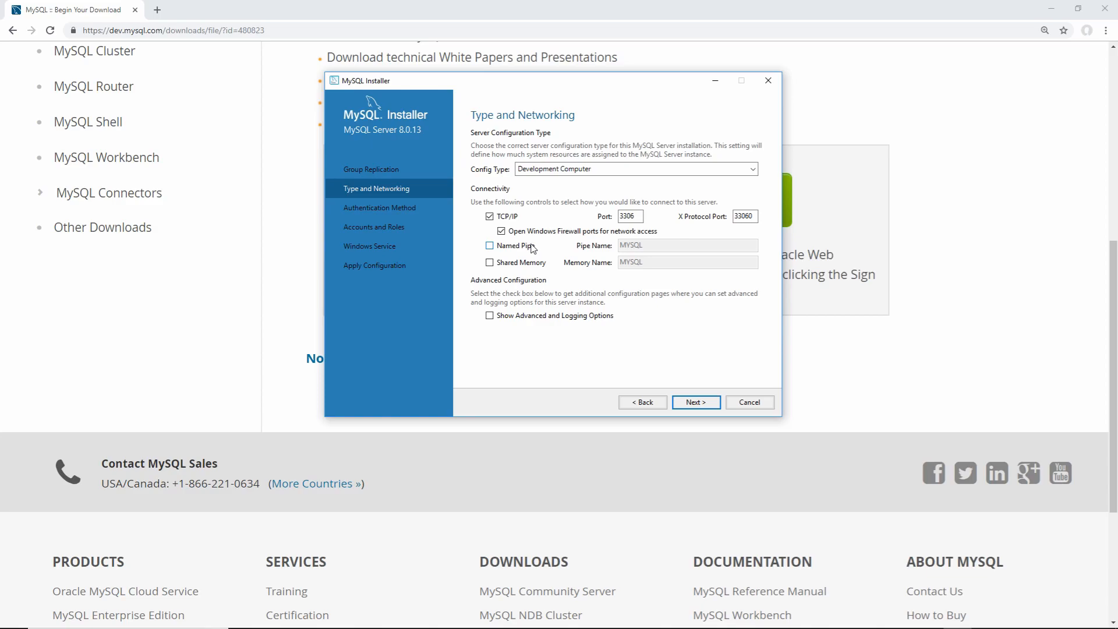
left_click(695, 412)
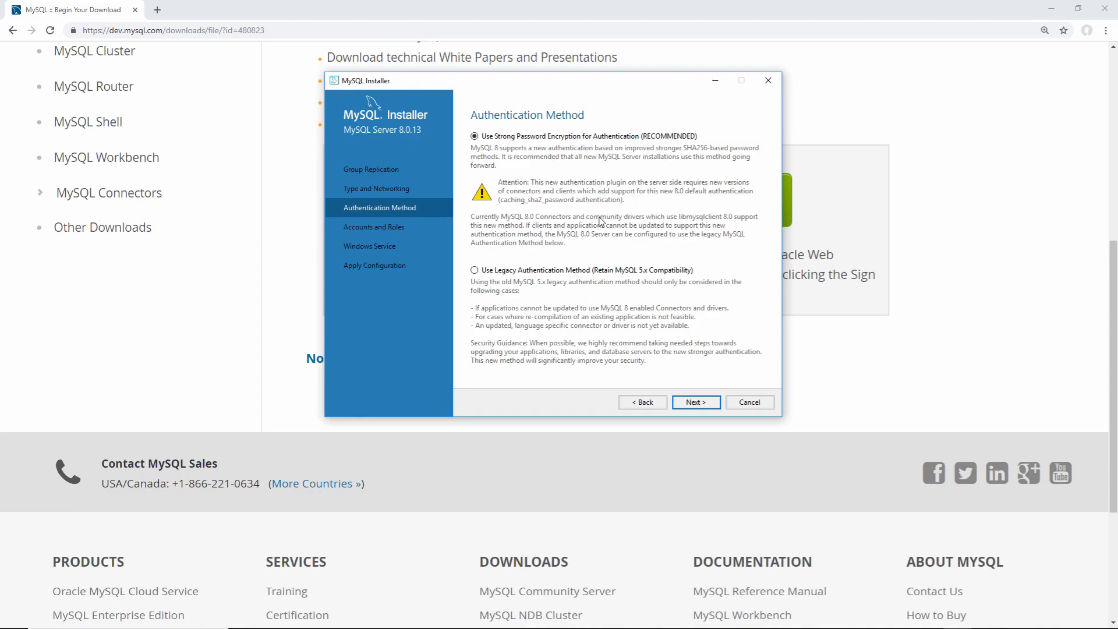
left_click(697, 401)
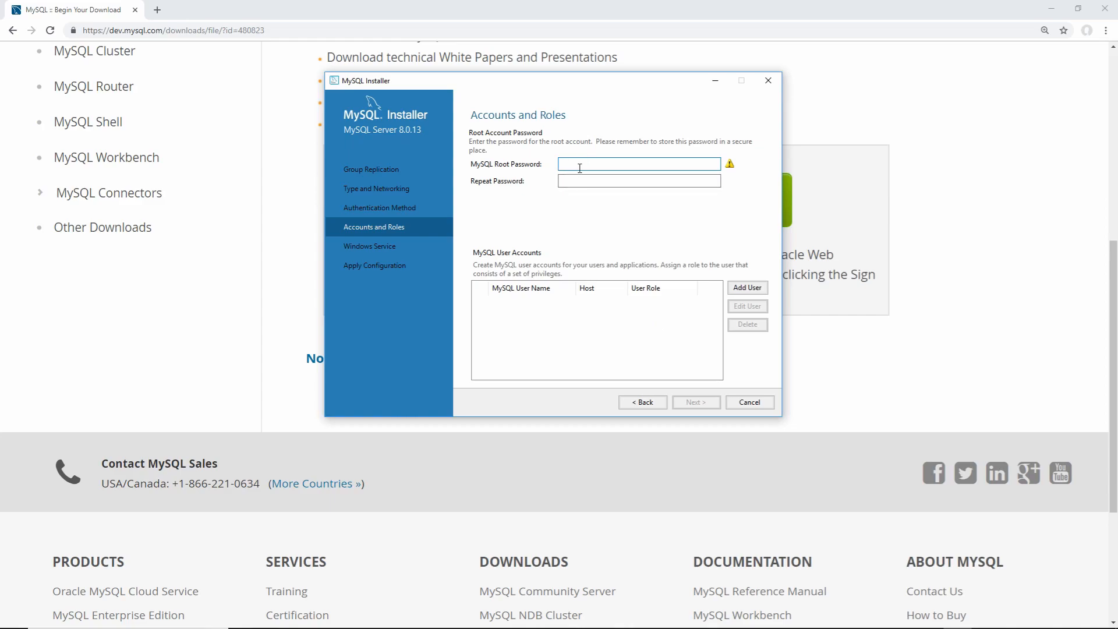
Enter and repeat the MySQL root password, and accept the MySQL80 Windows service settings.
type("••••••")
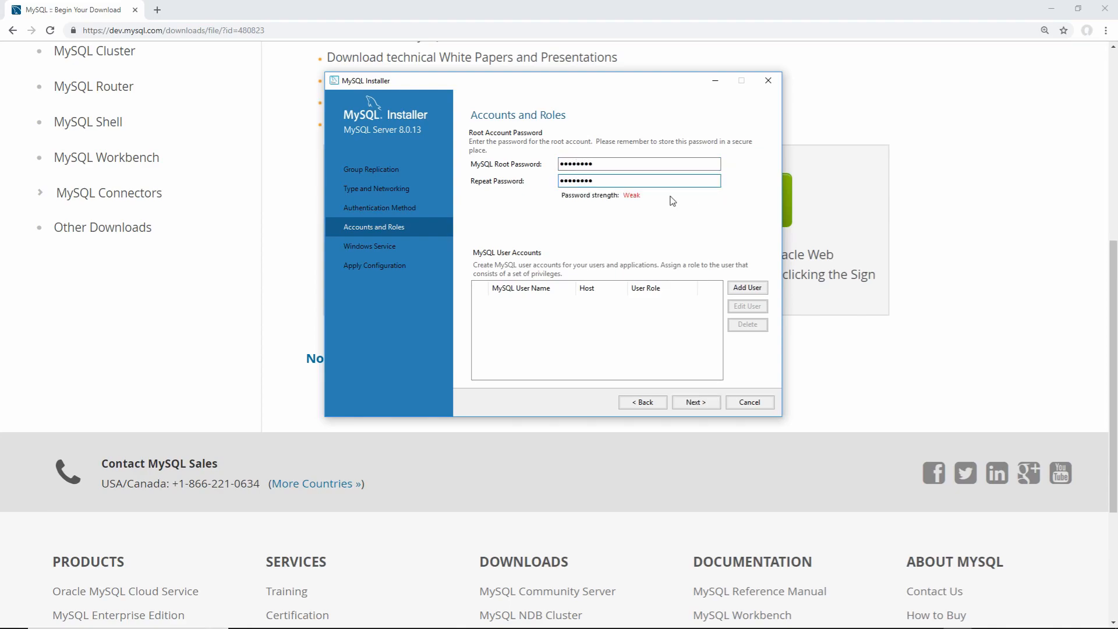
left_click(696, 405)
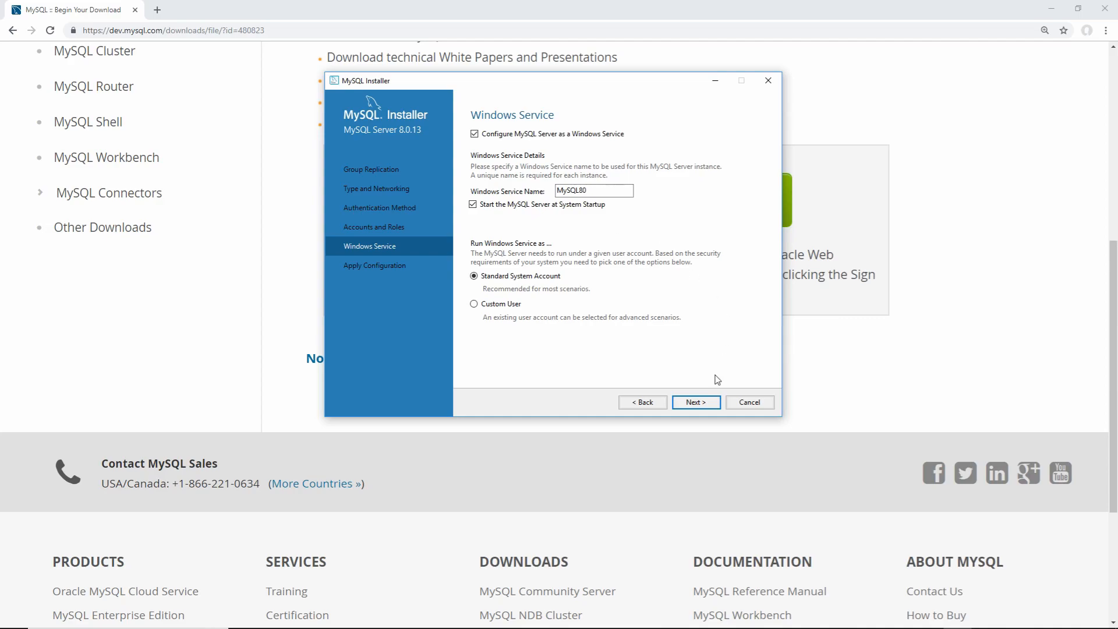
left_click(707, 401)
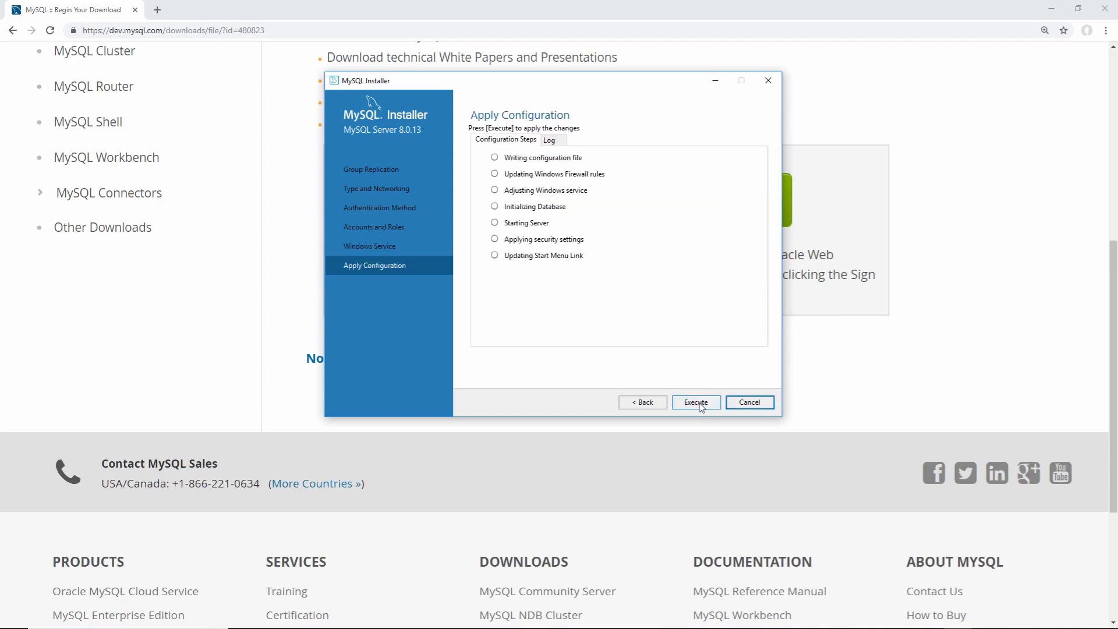
Apply the server configuration and finish the setup with MySQL Workbench starting automatically.
left_click(693, 402)
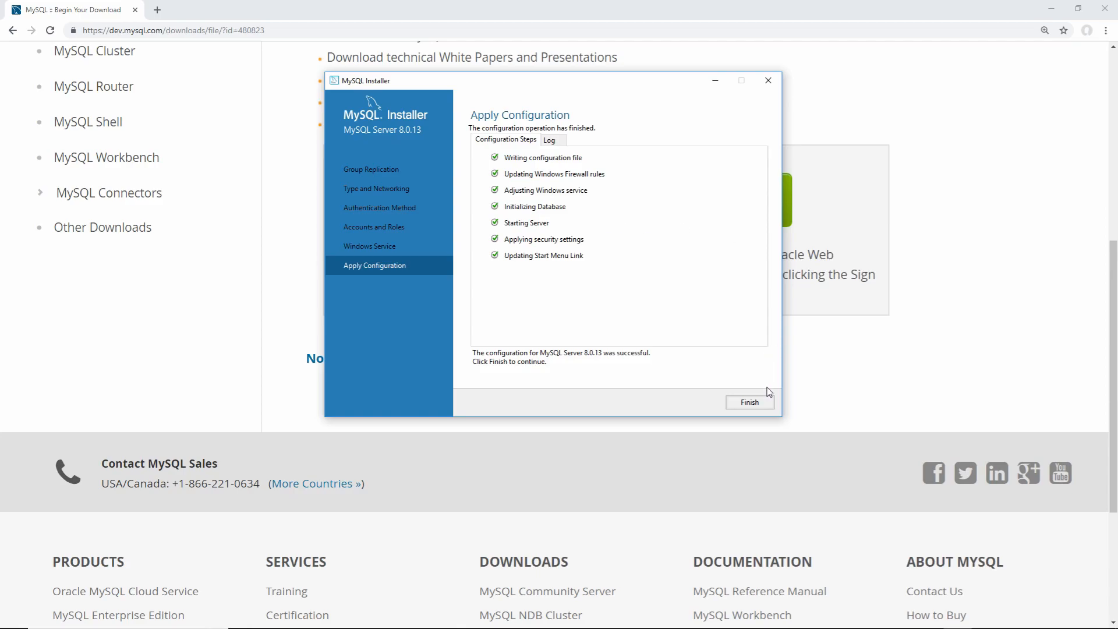
left_click(751, 403)
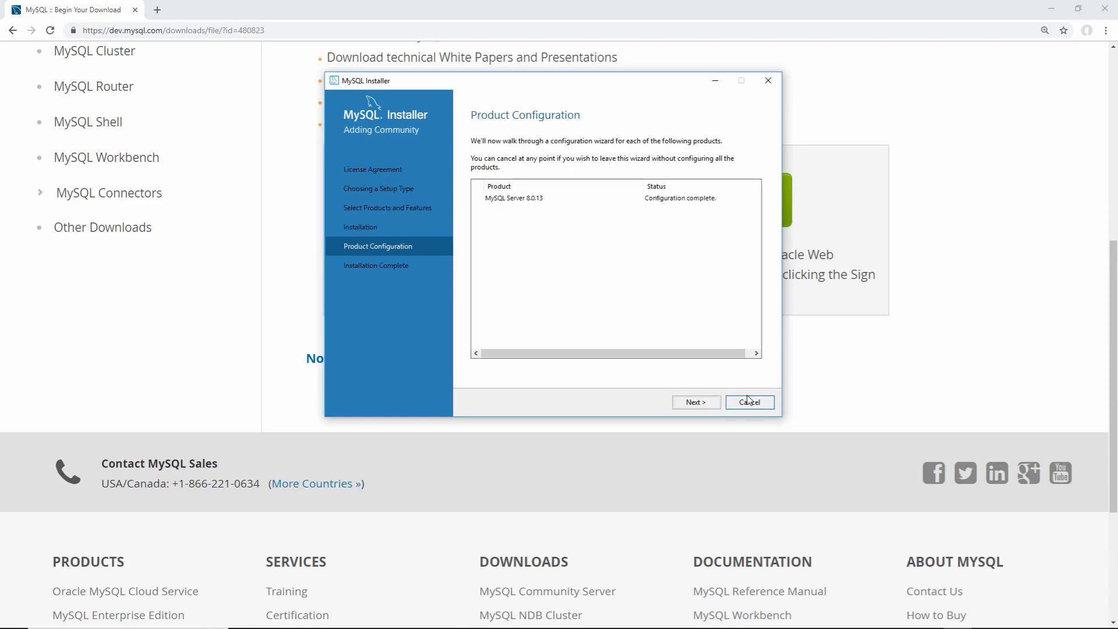
left_click(698, 404)
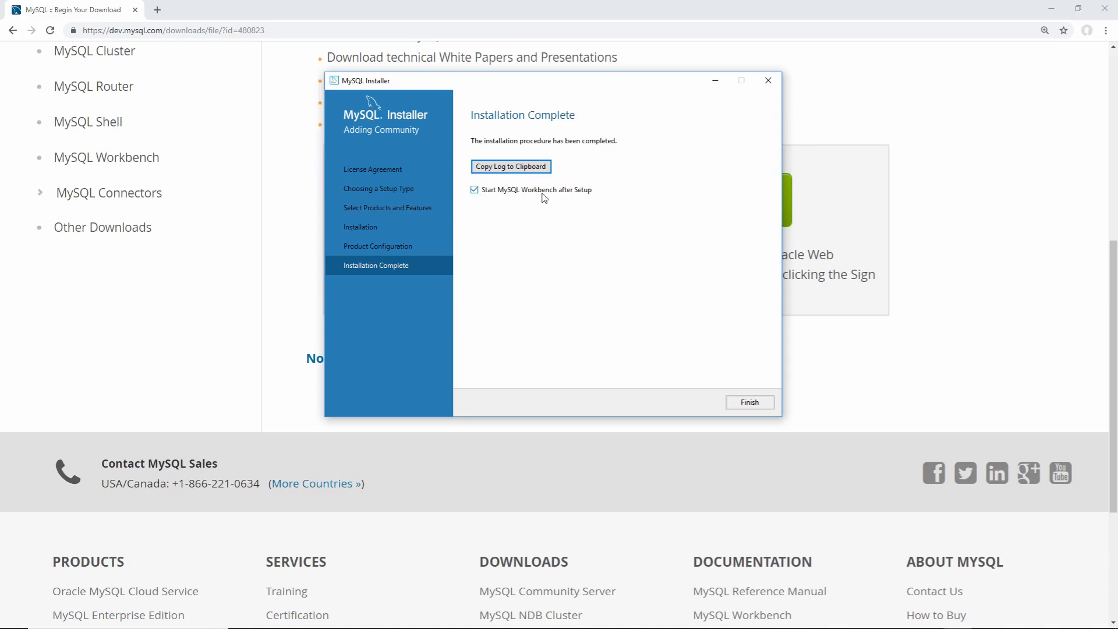
left_click(738, 405)
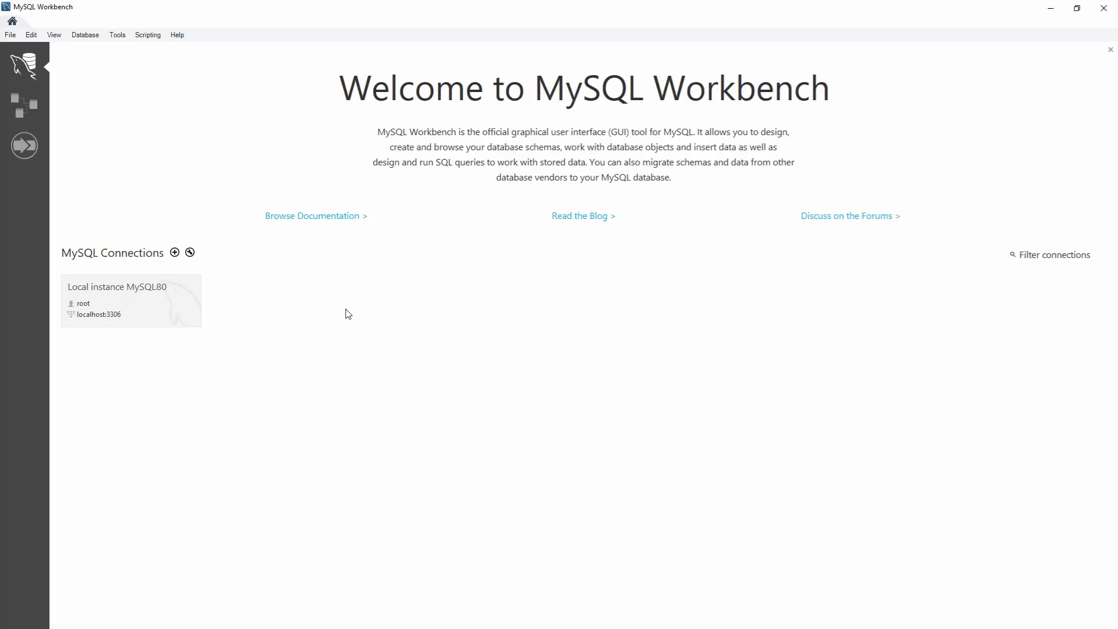
Start connecting to Local instance MySQL80 and cancel the password request.
left_click(163, 303)
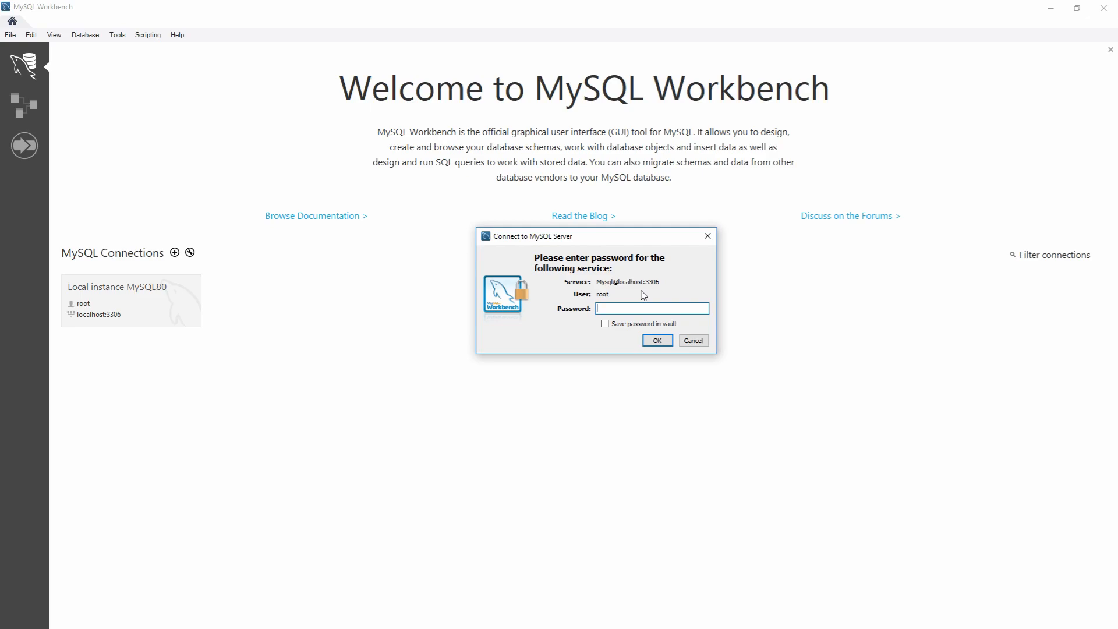
left_click(697, 342)
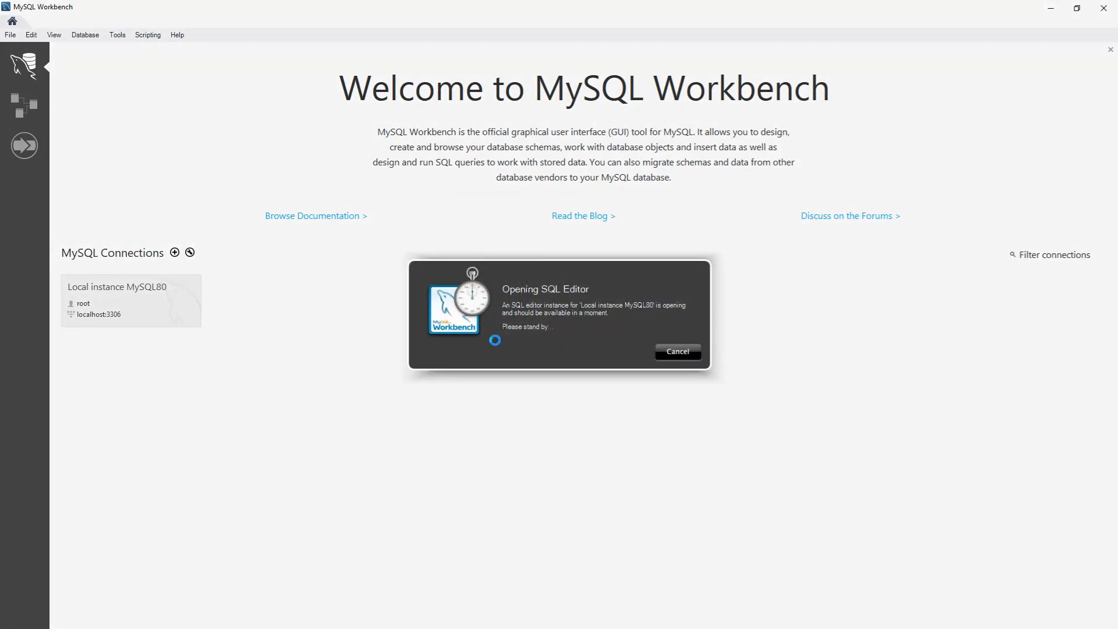
Create a new MySQL connection named Local Server, keeping Standard (TCP/IP), hostname 127.0.0.1, port 3306 and username root.
left_click(175, 253)
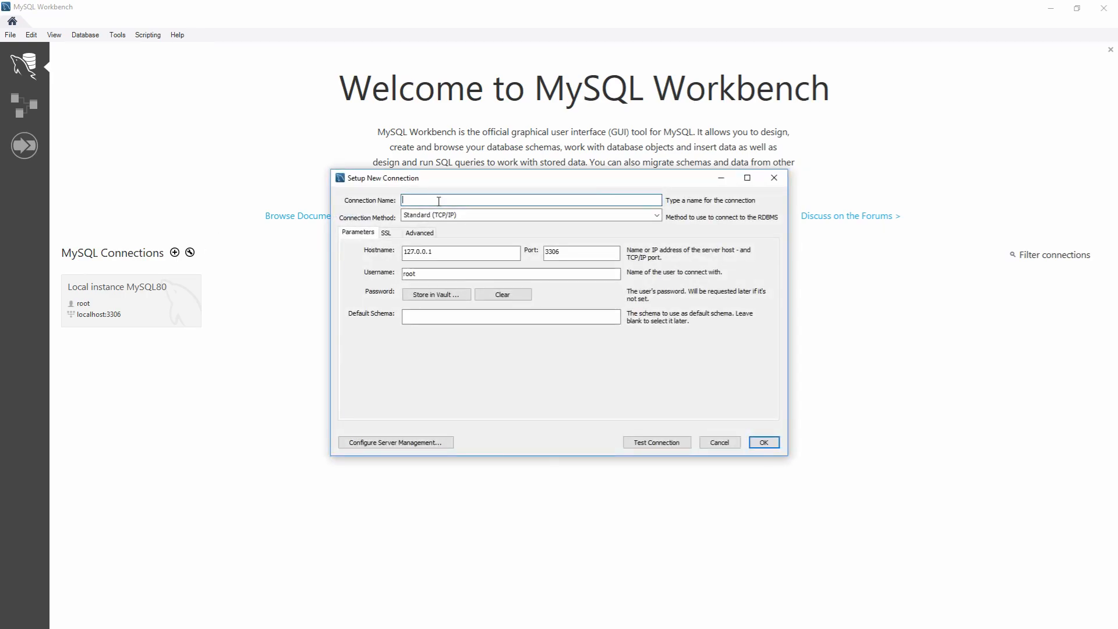
type("local Server")
key("Delete")
type("L")
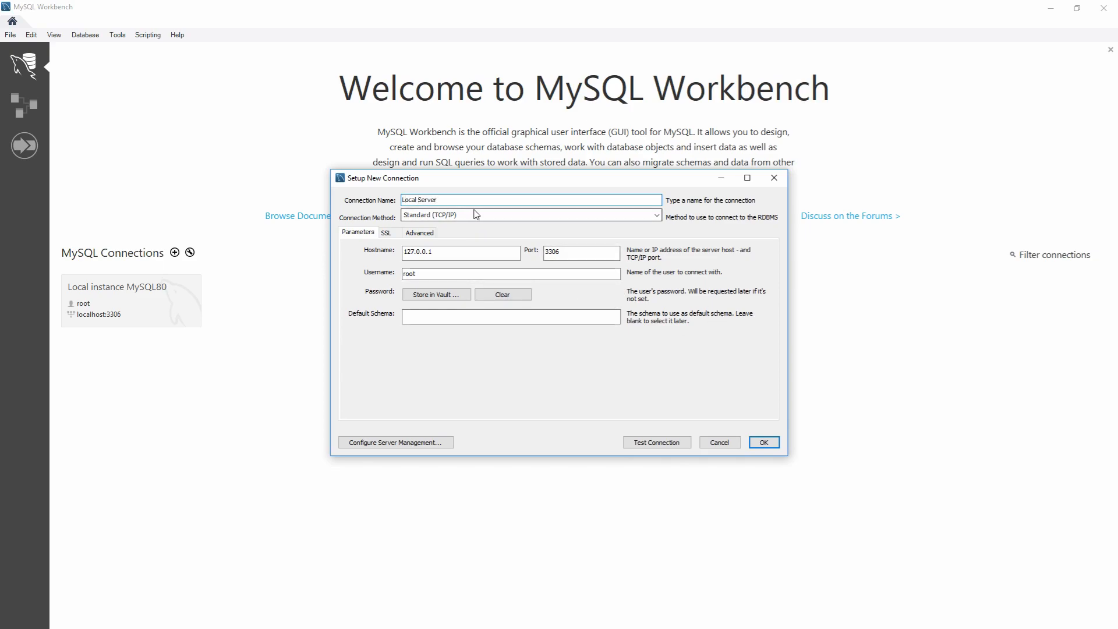
left_click(471, 253)
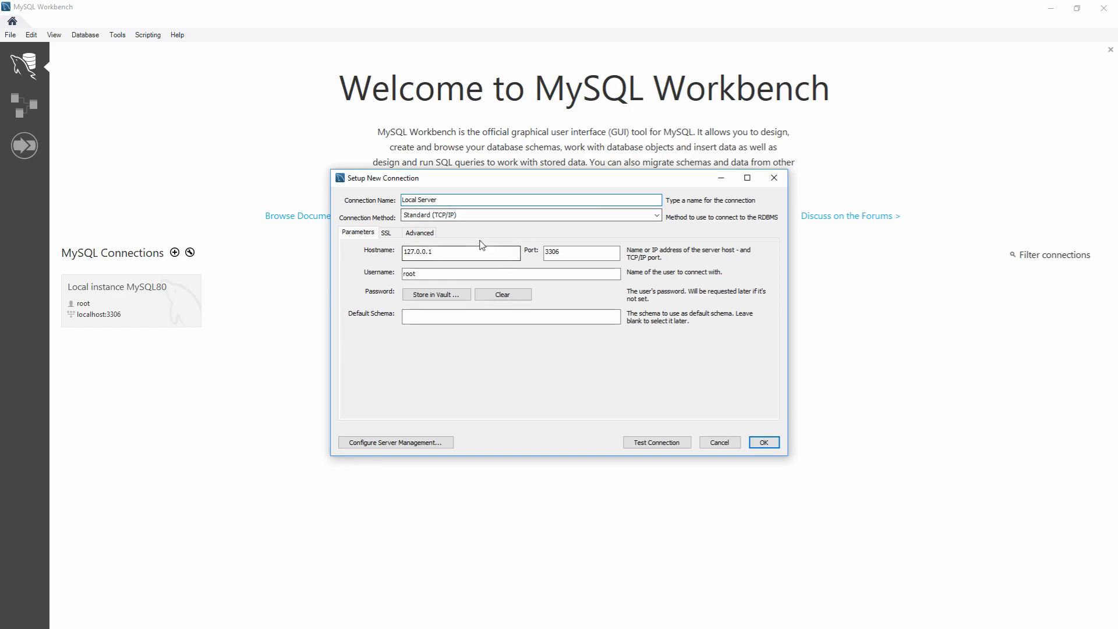
double_click(422, 257)
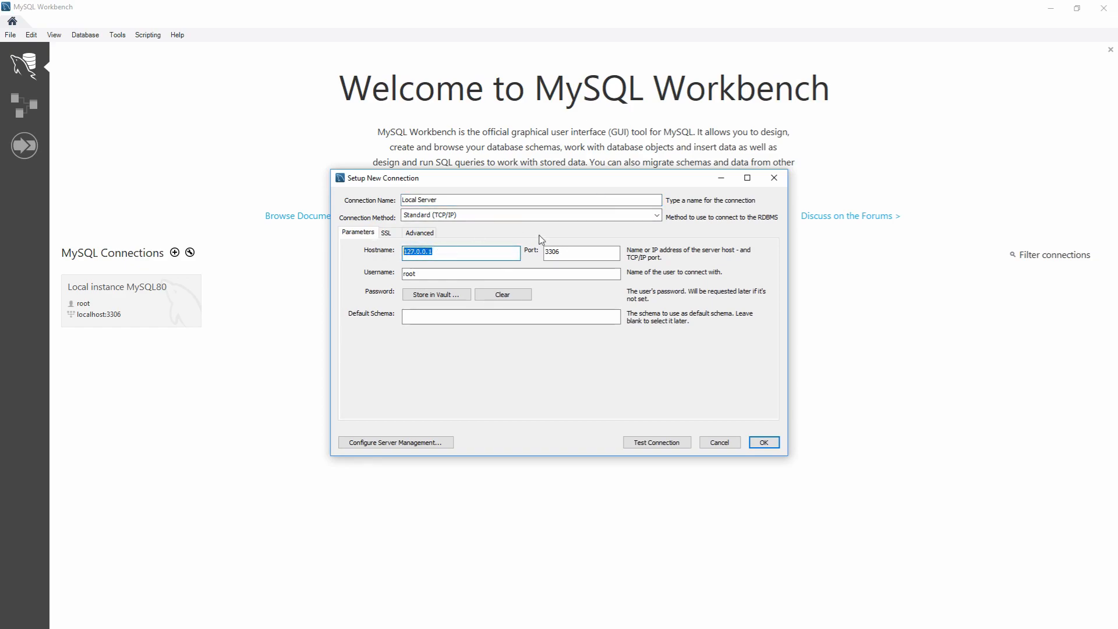
double_click(577, 252)
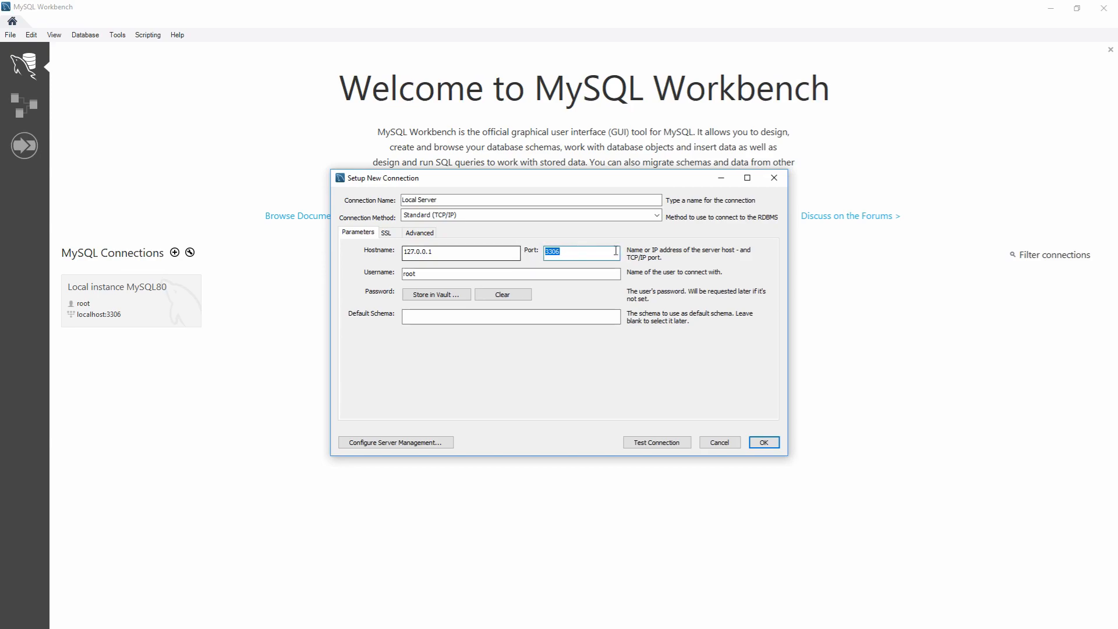
left_click(524, 274)
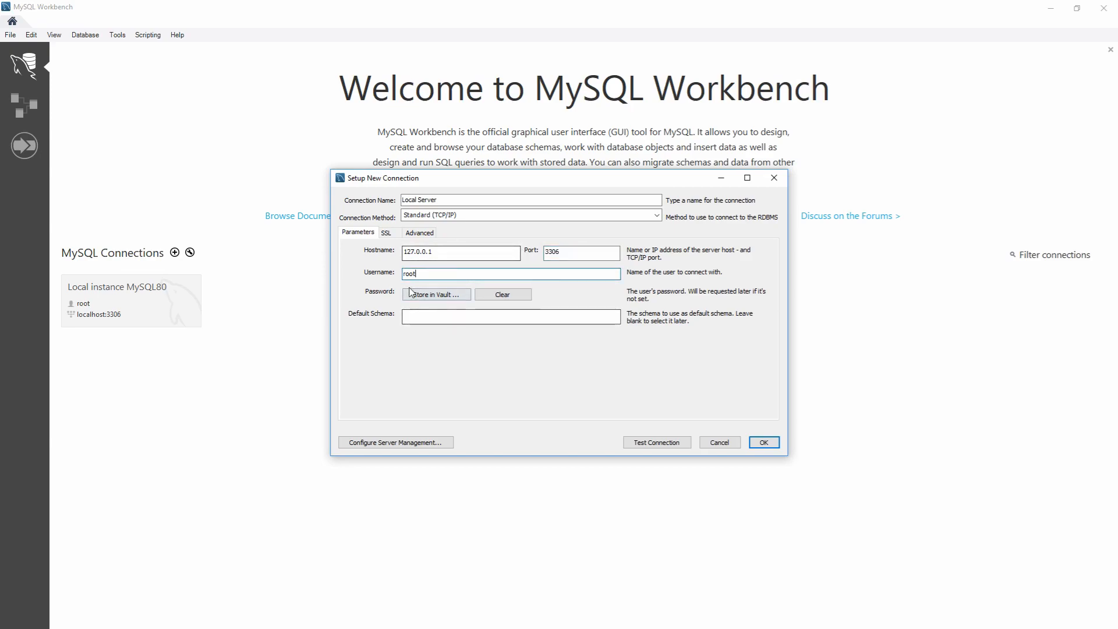
Store the root password in the vault for the new connection and test the connection.
left_click(434, 295)
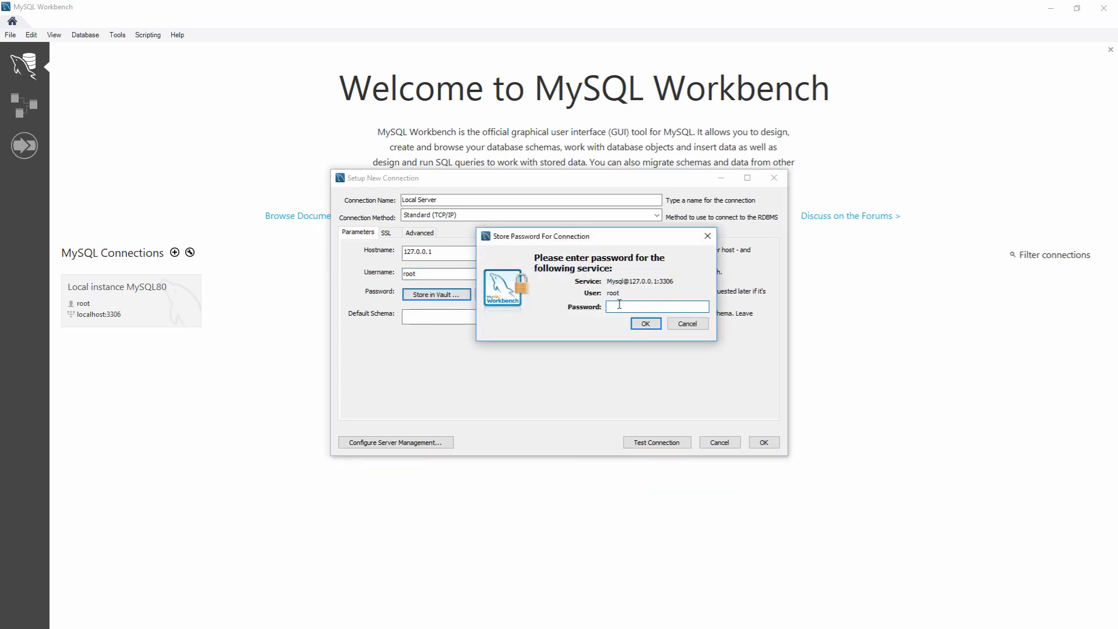
type("********")
left_click(651, 322)
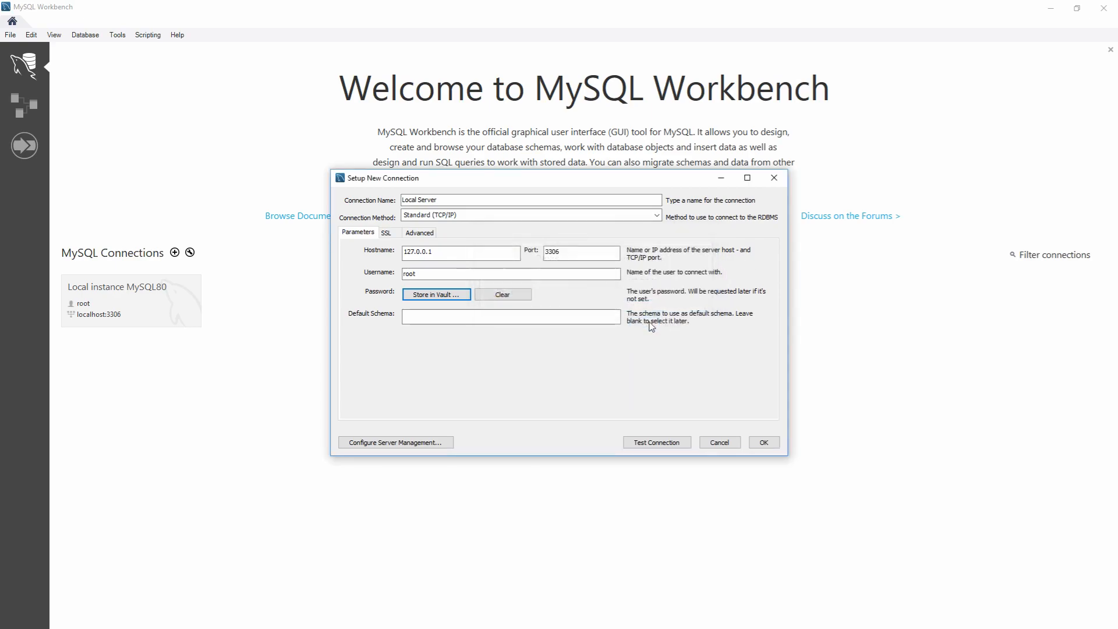
left_click(667, 444)
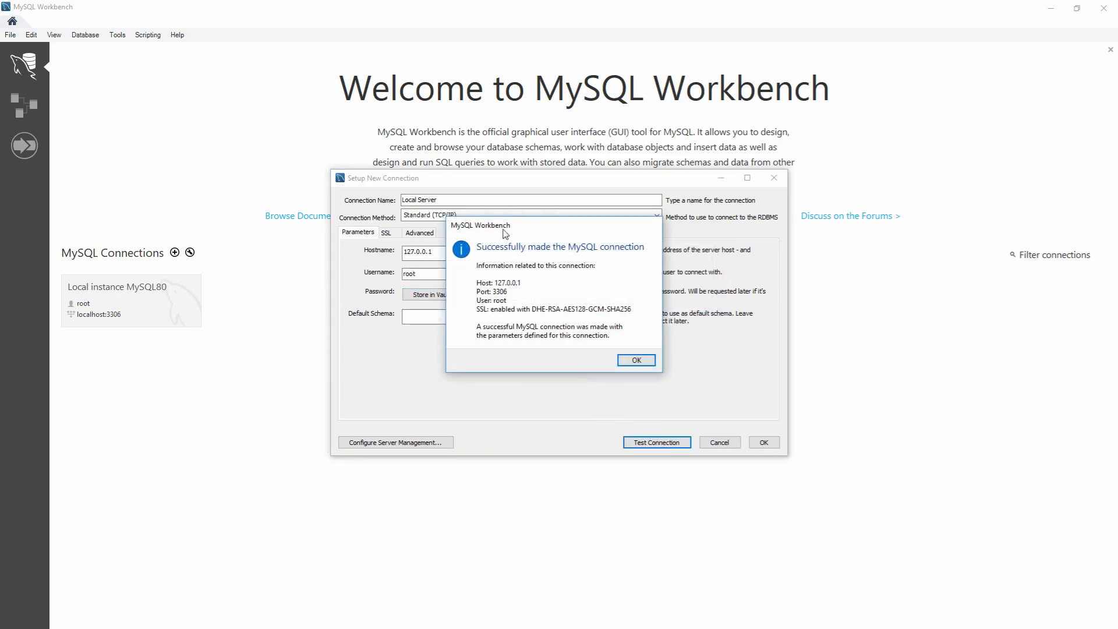
left_click(636, 360)
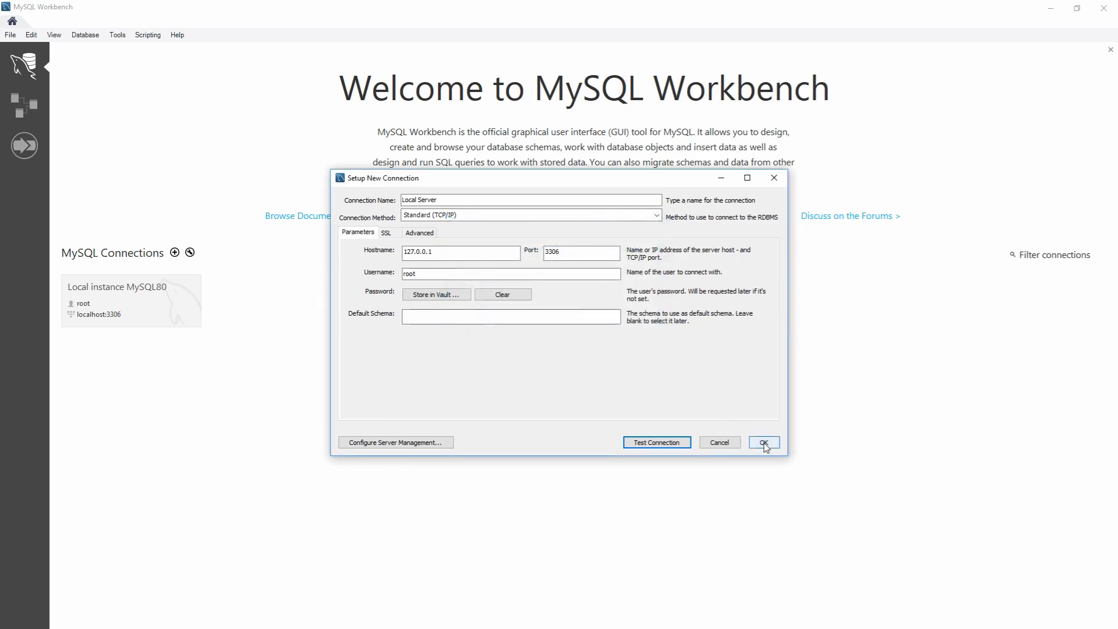
Save the new connection and open Local Server in the SQL editor.
left_click(763, 443)
left_click(261, 301)
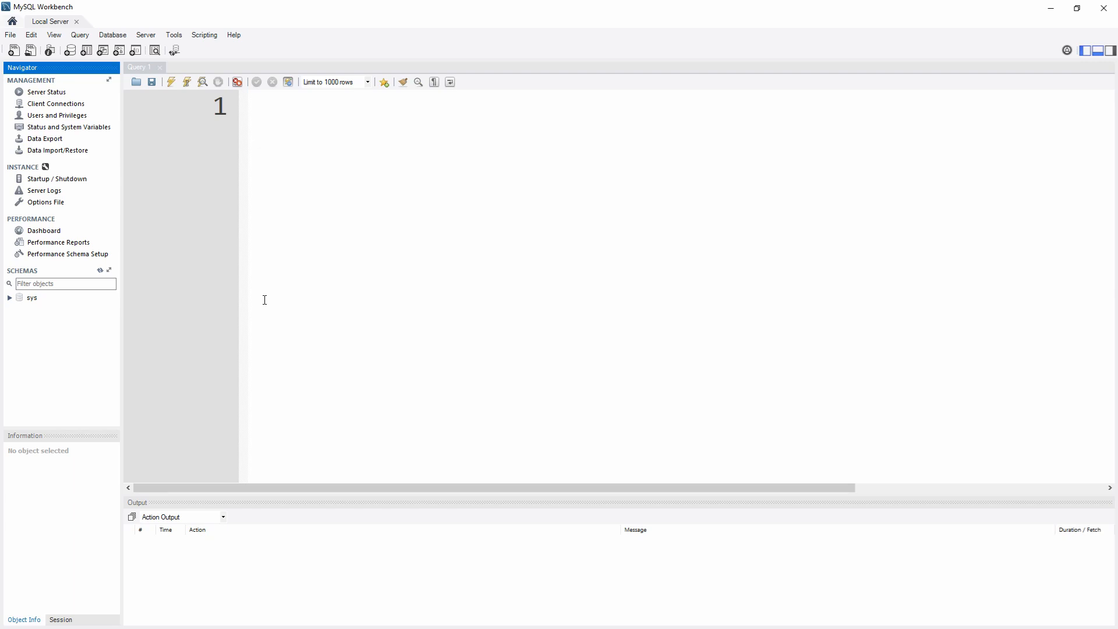
Run the query "show databases;" and widen the Database column of the results to show the full names.
left_click(373, 220)
type("show databases;")
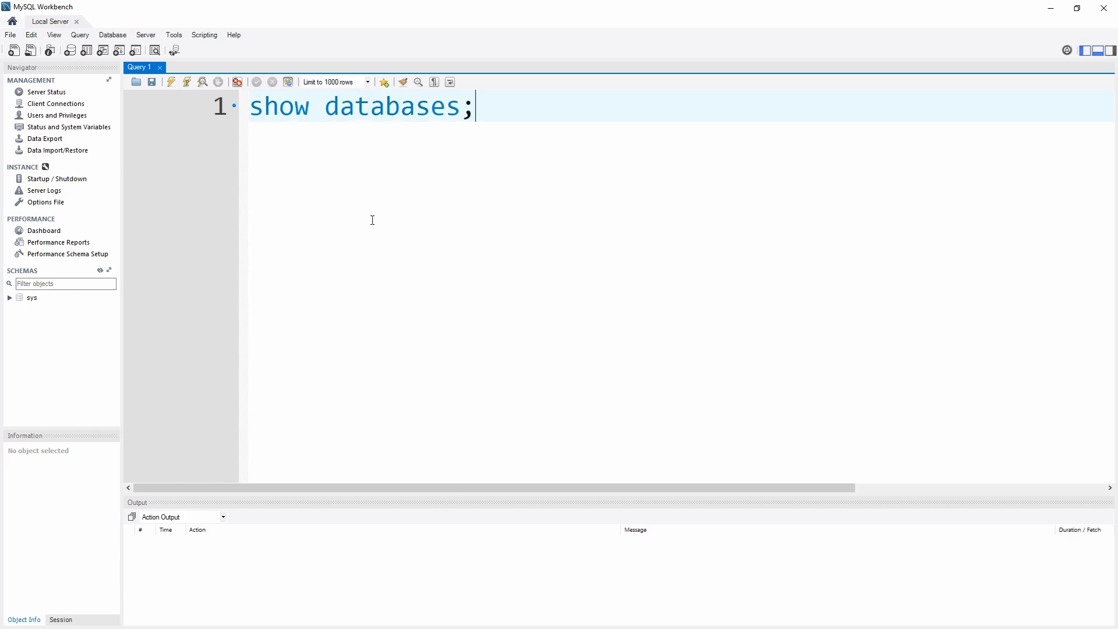
key("Return")
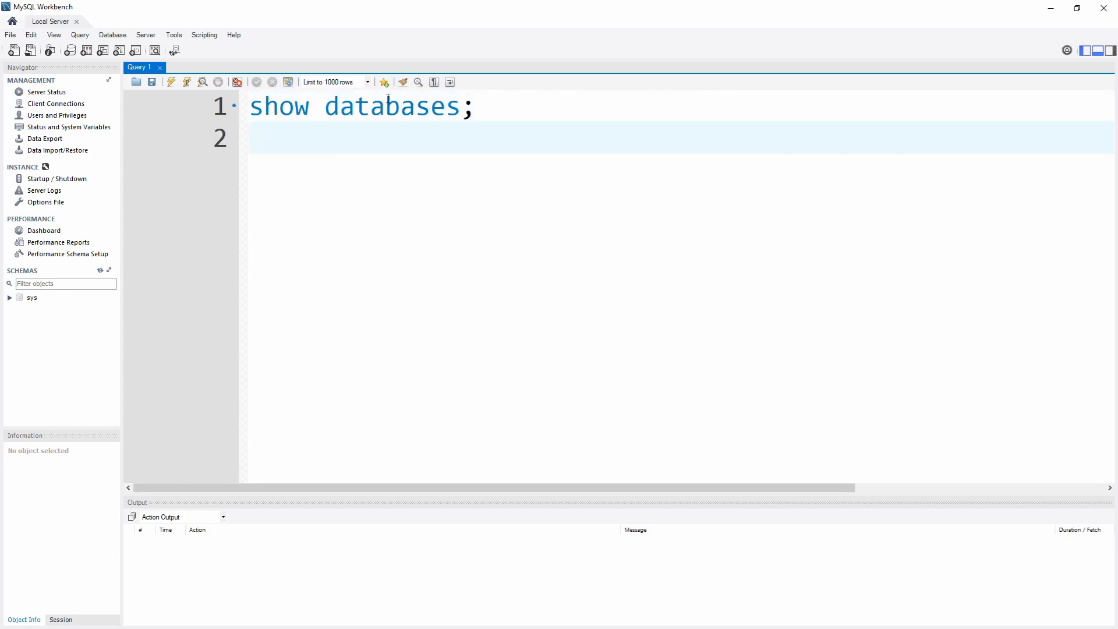
left_click(172, 82)
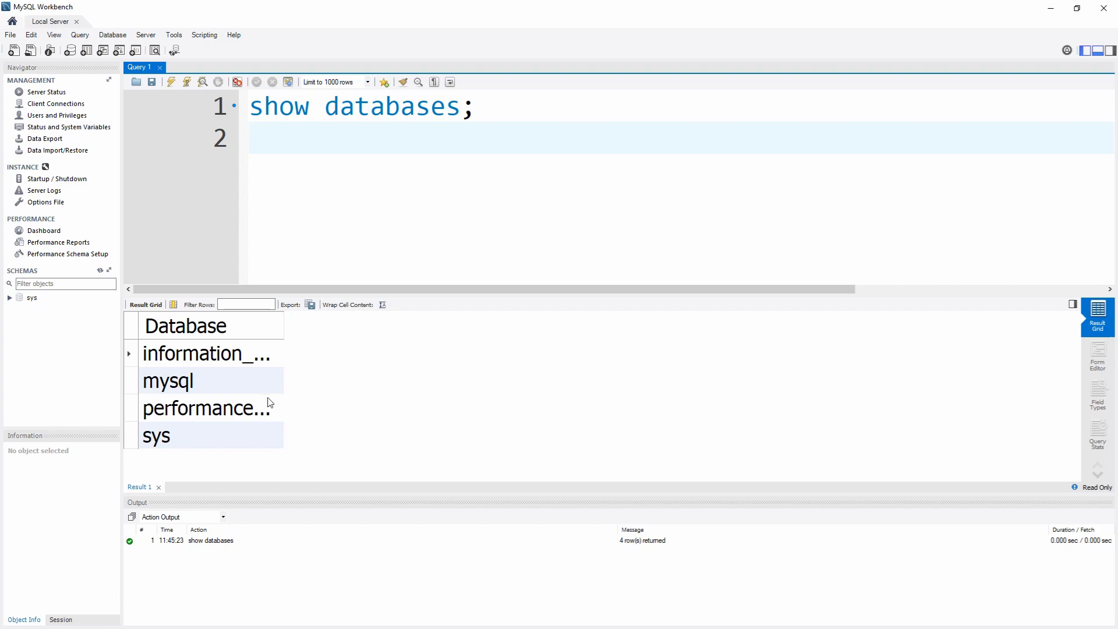
left_click_drag(284, 329, 500, 334)
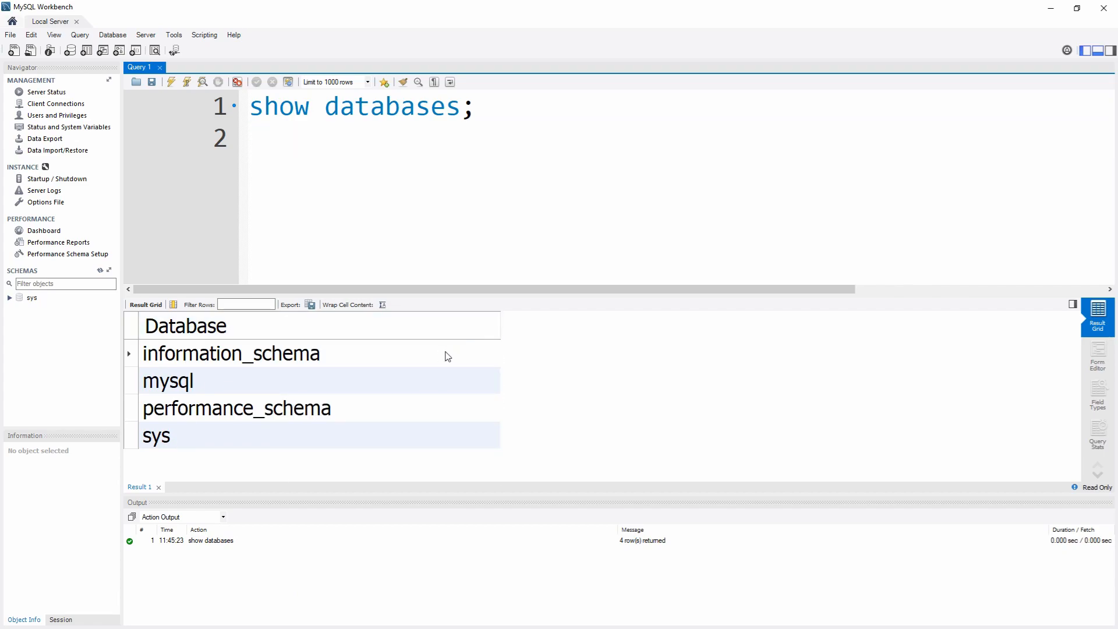
left_click(318, 218)
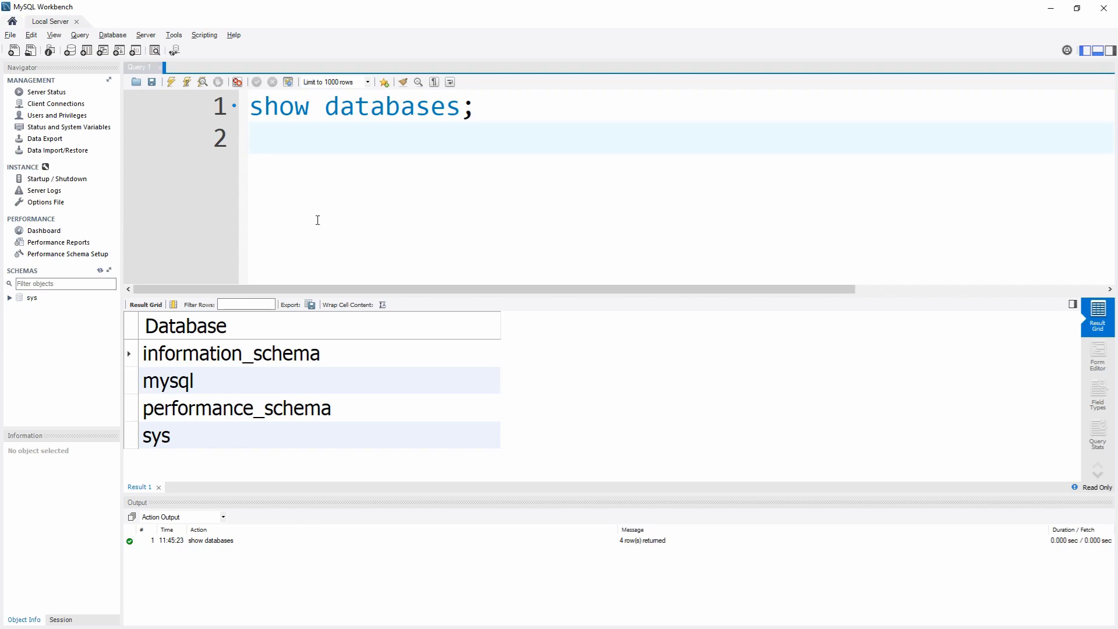